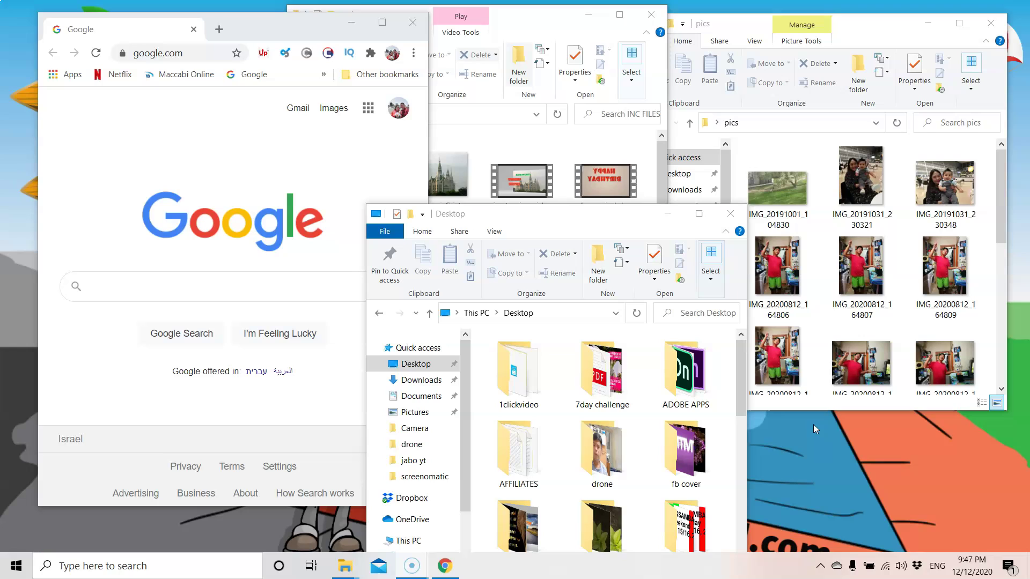
- Bring Chrome, then the INC FILES folder, then the pics folder to the front in turn
{"action": "left_click", "coordinate": [813, 440]}
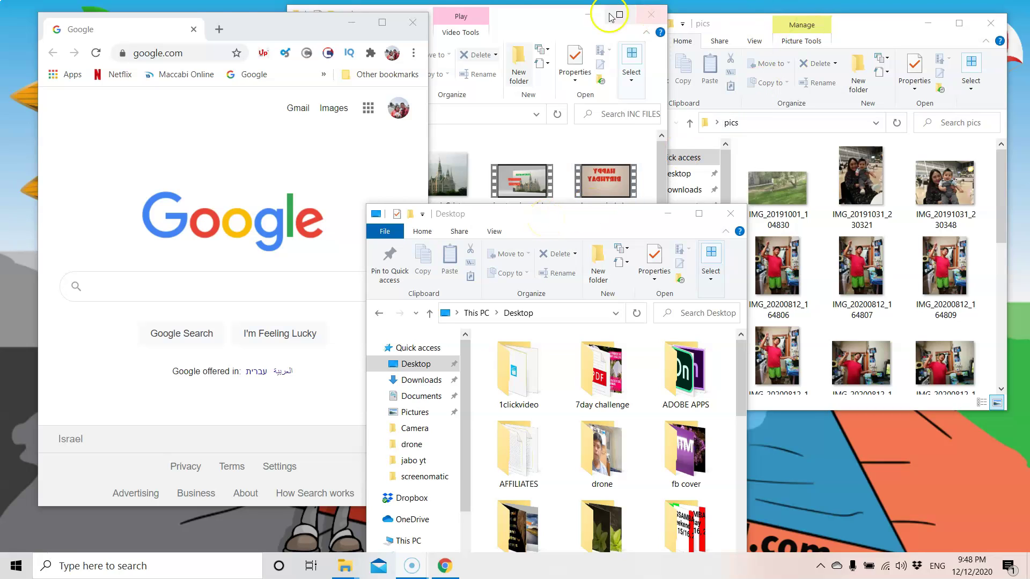
{"action": "left_click", "coordinate": [236, 25]}
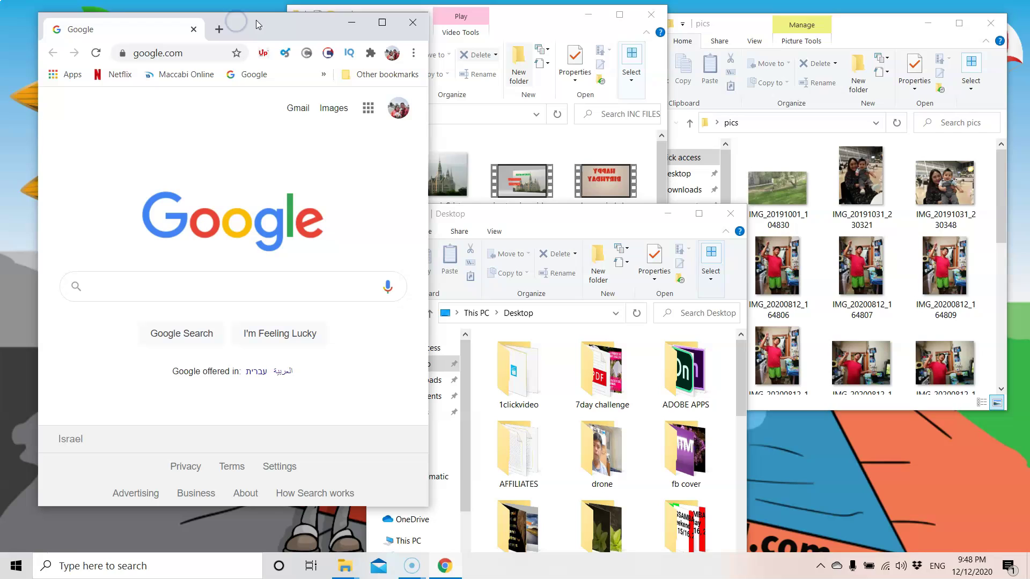
{"action": "left_click", "coordinate": [538, 16]}
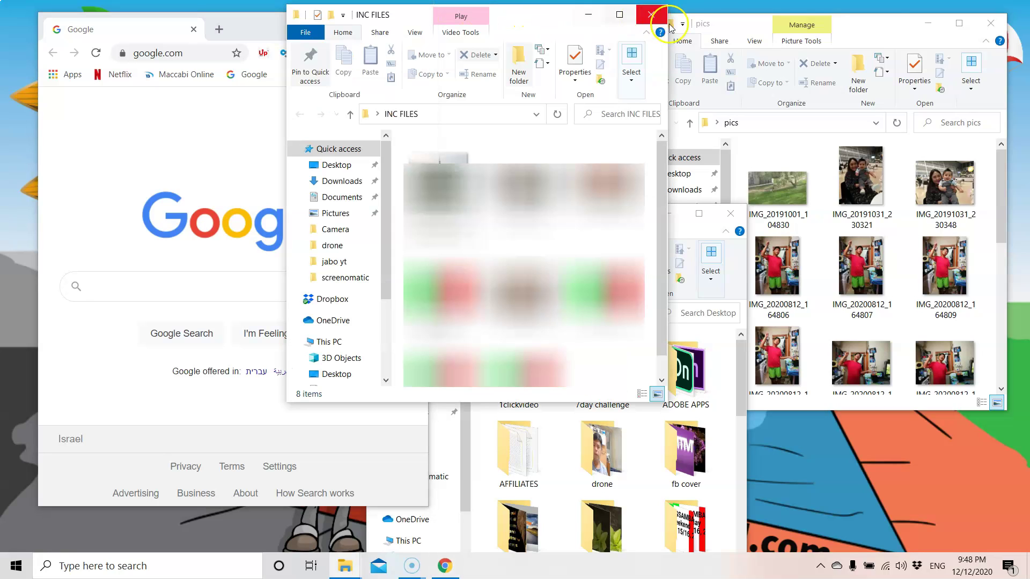
{"action": "left_click", "coordinate": [867, 32]}
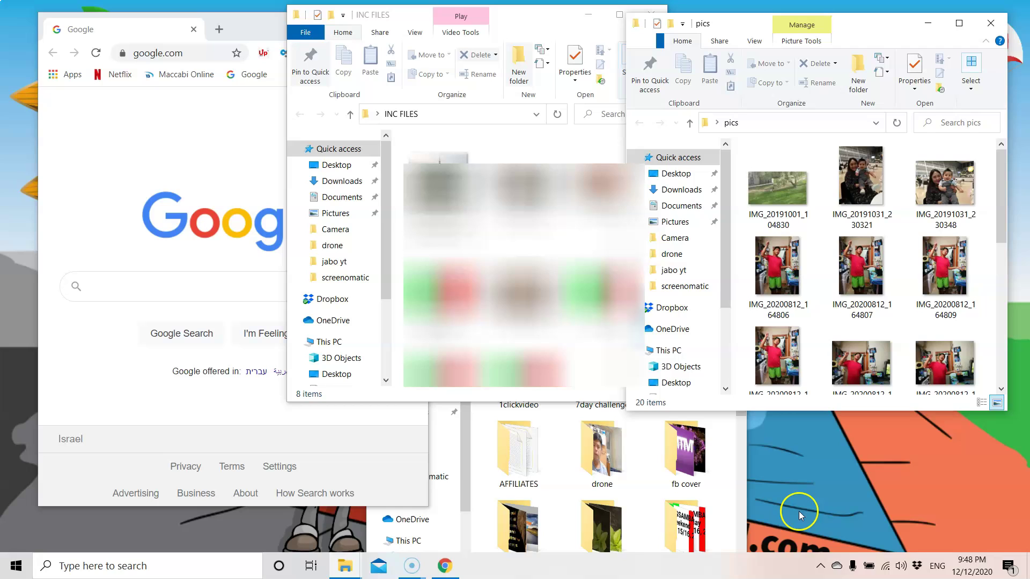
- Cascade all open windows from the taskbar menu and select the third photo in pics
{"action": "right_click", "coordinate": [661, 569]}
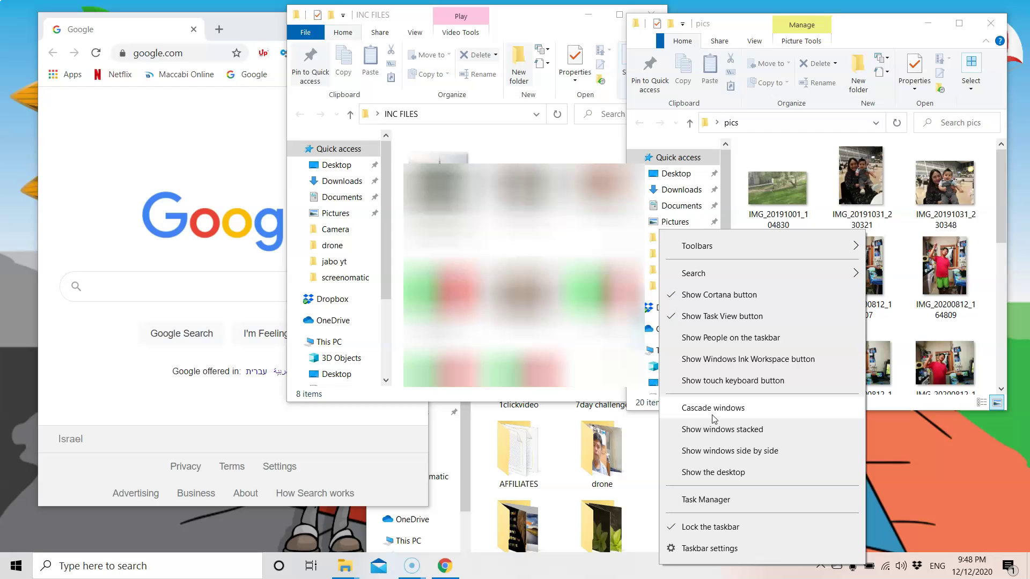
{"action": "left_click", "coordinate": [720, 413]}
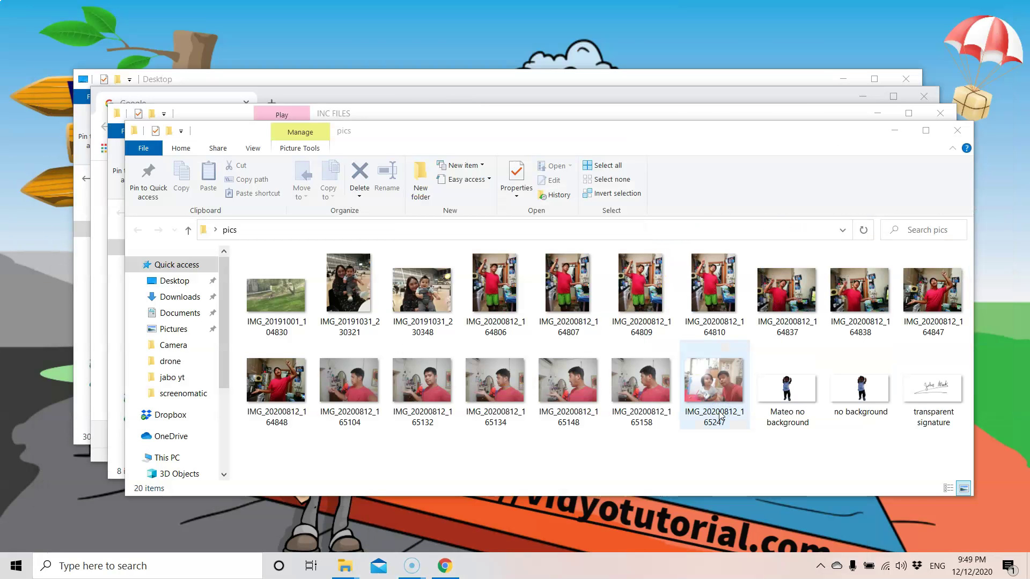
{"action": "left_click", "coordinate": [790, 138]}
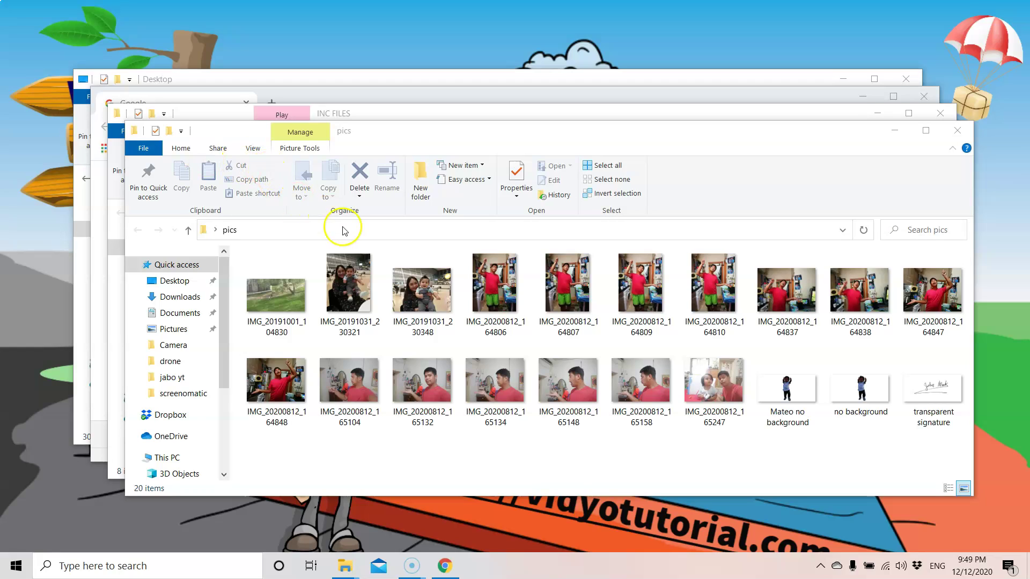
{"action": "left_click", "coordinate": [412, 296]}
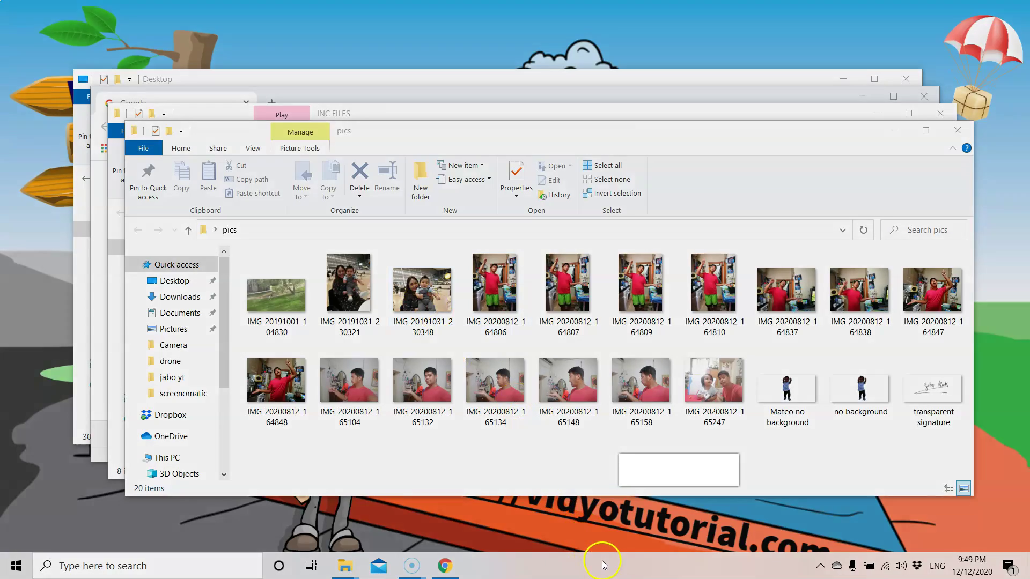
- Undo the cascade from the taskbar menu, restoring the side-by-side layout
{"action": "right_click", "coordinate": [590, 566]}
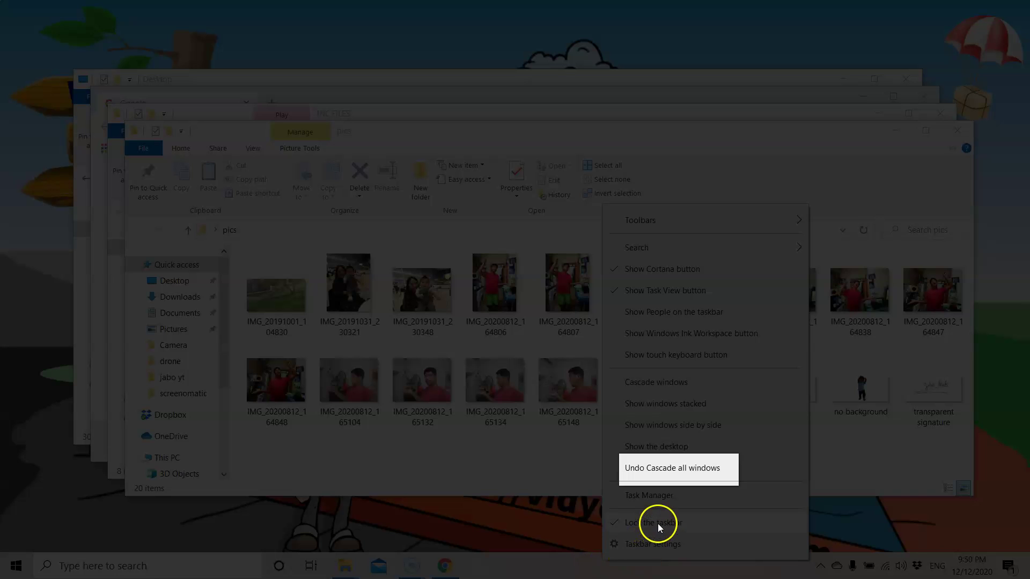
{"action": "left_click", "coordinate": [680, 478]}
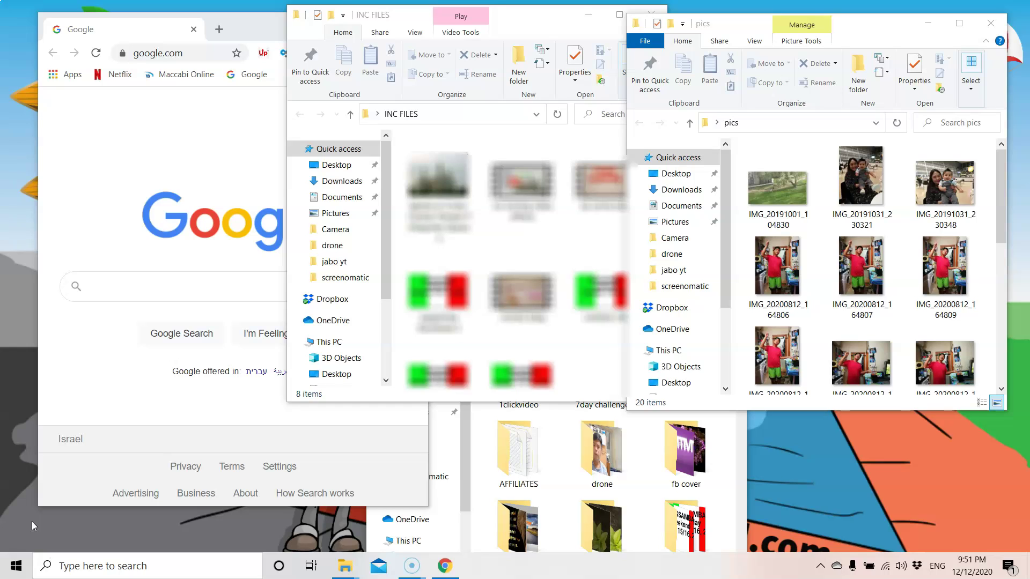
{"action": "key", "text": "super+Tab"}
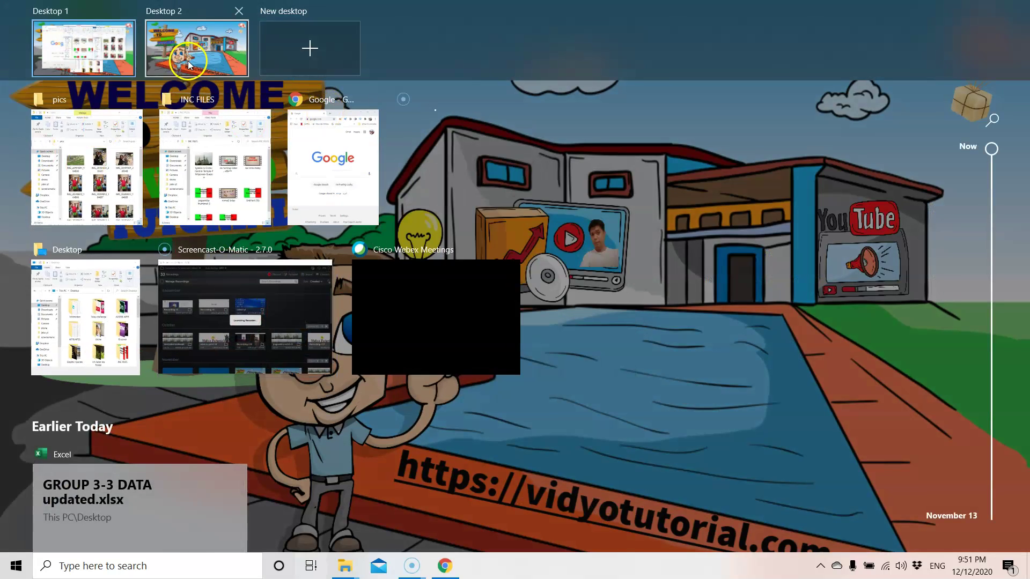
{"action": "left_click", "coordinate": [203, 72]}
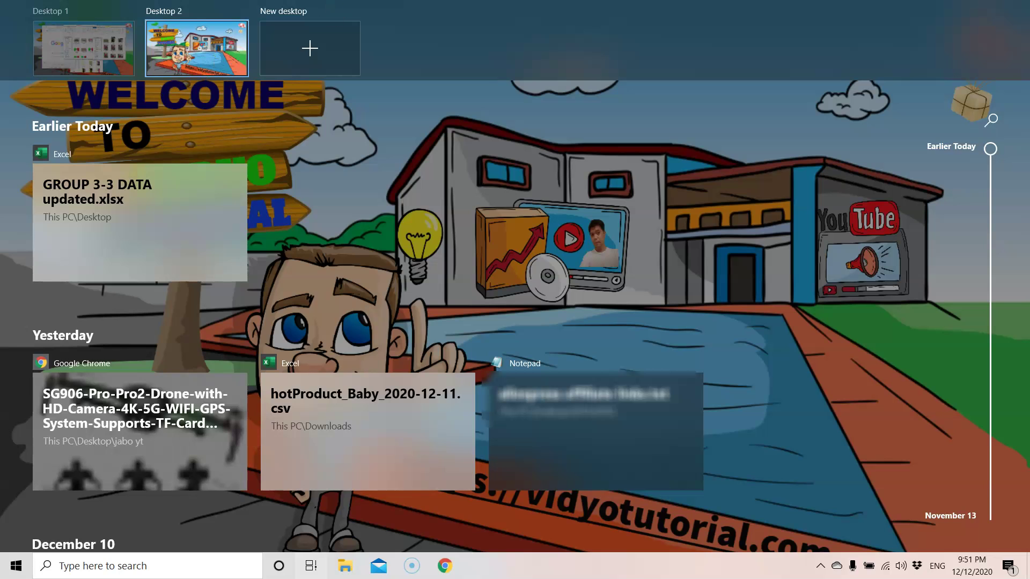
{"action": "left_click", "coordinate": [81, 48]}
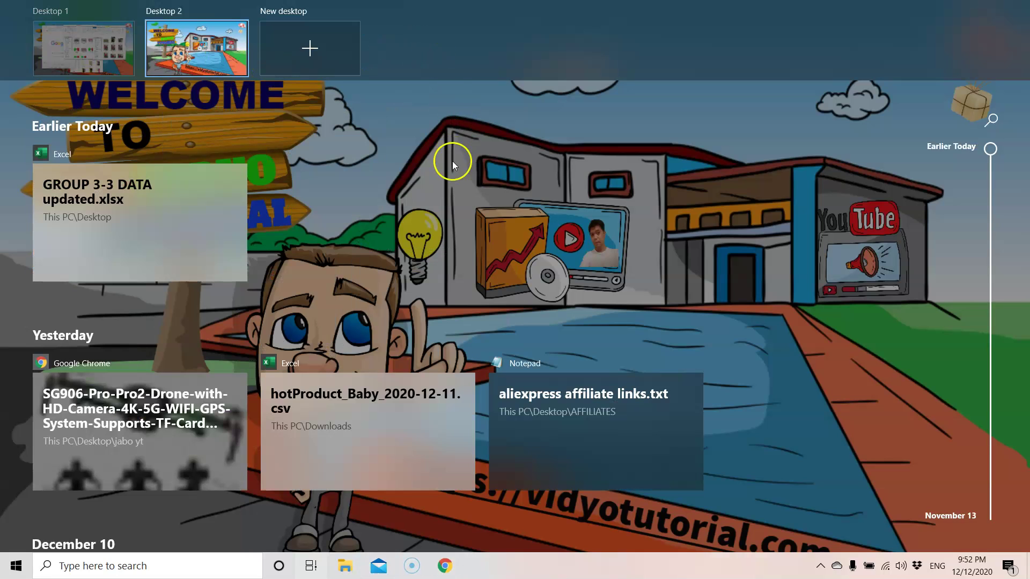
{"action": "mouse_move", "coordinate": [196, 48]}
{"action": "left_click", "coordinate": [9, 44]}
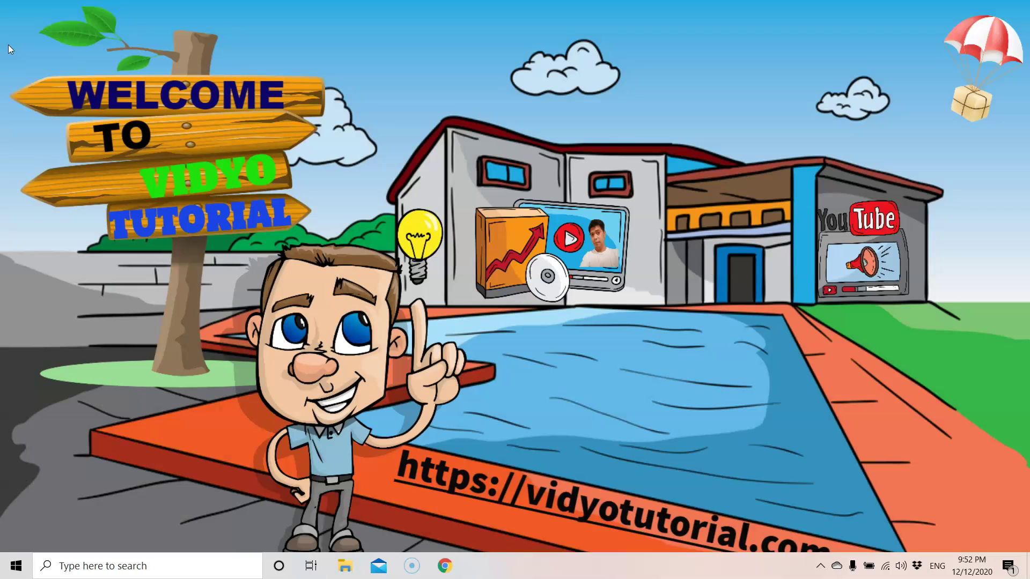
{"action": "right_click", "coordinate": [482, 309]}
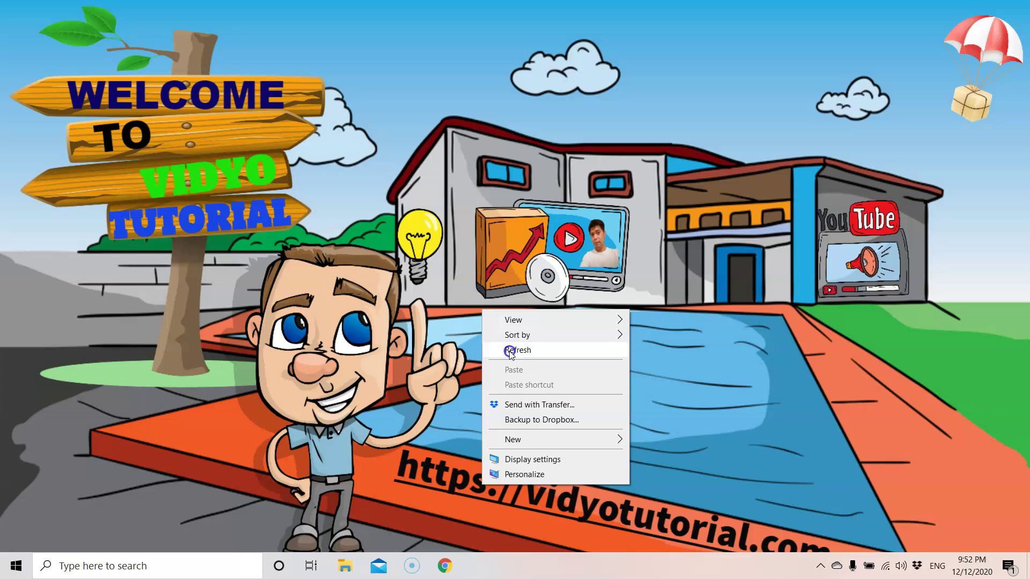
{"action": "left_click", "coordinate": [511, 346]}
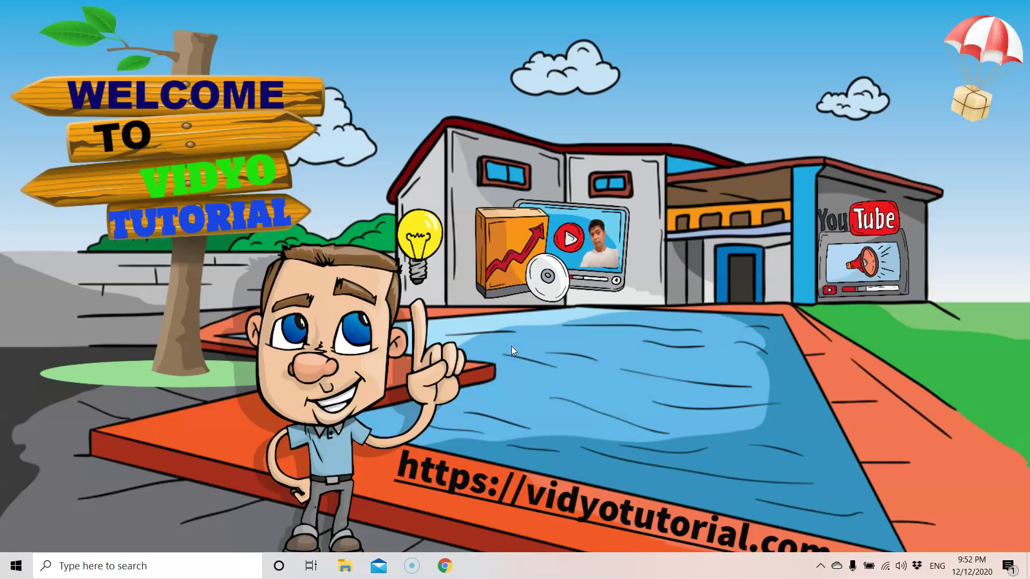
{"action": "key", "text": "super+Tab"}
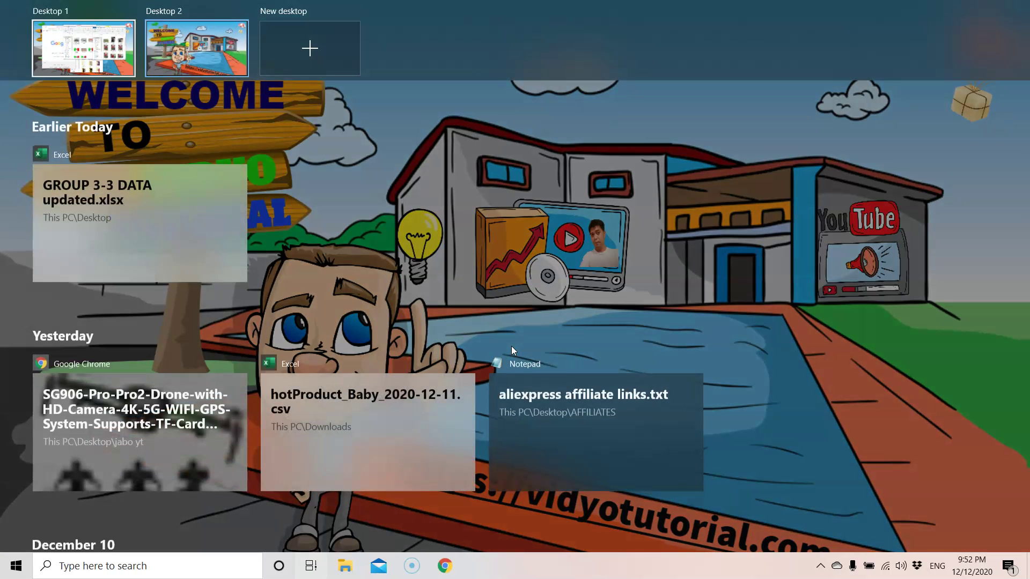
{"action": "left_click", "coordinate": [84, 48]}
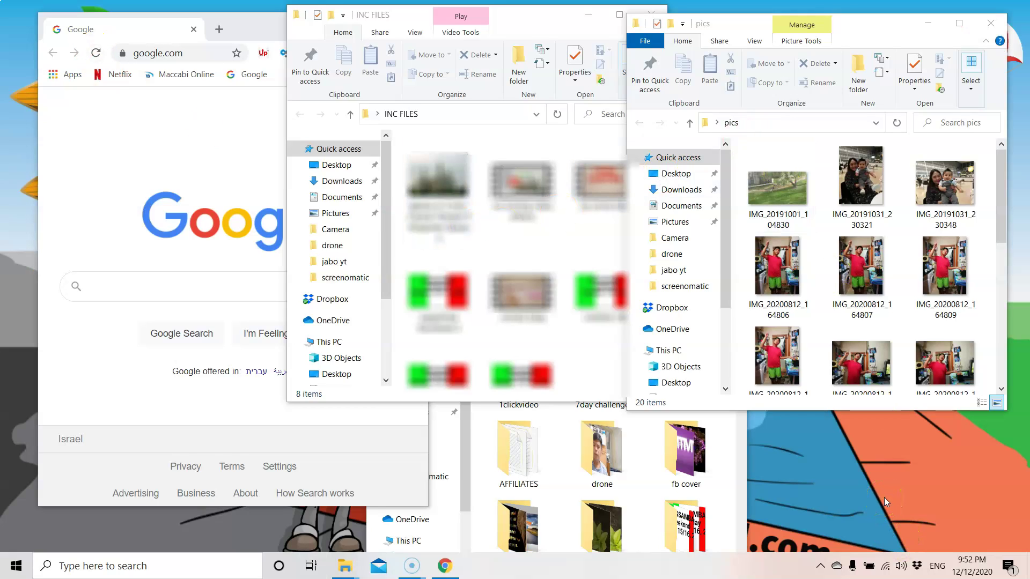
- Cascade all open windows again from the taskbar menu
{"action": "right_click", "coordinate": [741, 569]}
{"action": "left_click", "coordinate": [964, 488]}
{"action": "right_click", "coordinate": [592, 573]}
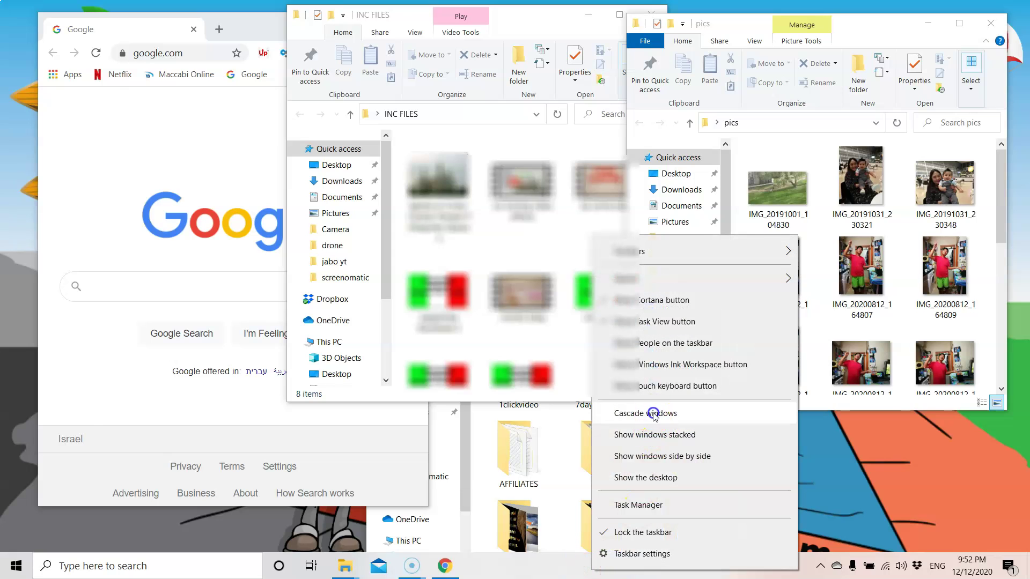
{"action": "left_click", "coordinate": [628, 409]}
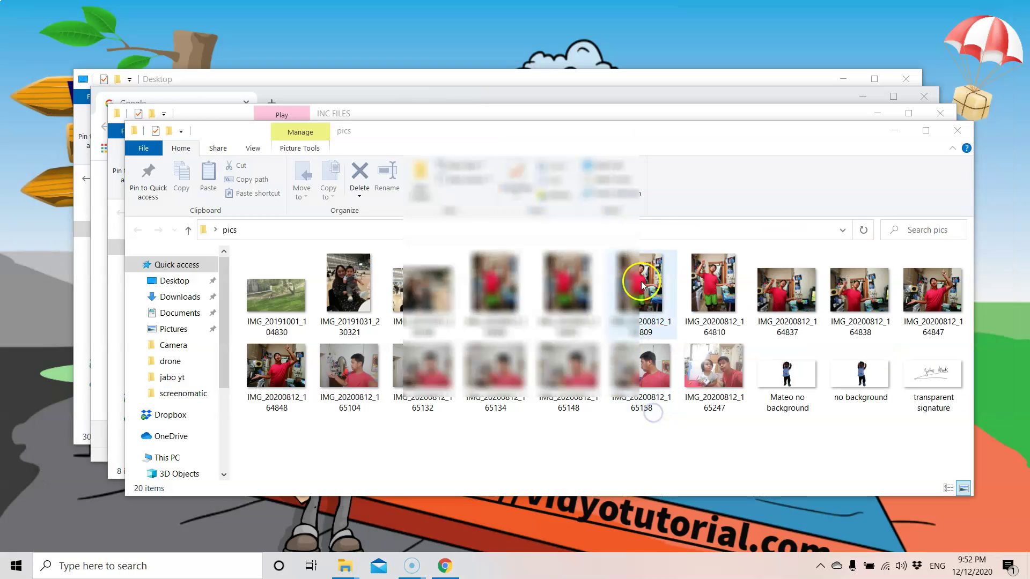
- Close the pics, INC FILES, Chrome and last folder windows, emptying the desktop
{"action": "left_click", "coordinate": [957, 130]}
{"action": "left_click", "coordinate": [943, 111]}
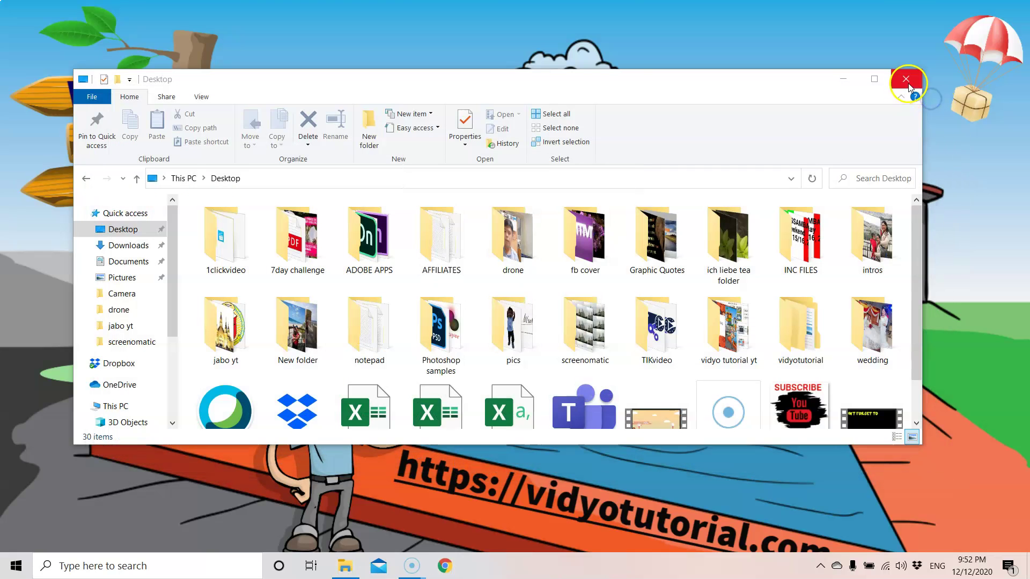
{"action": "left_click", "coordinate": [909, 84]}
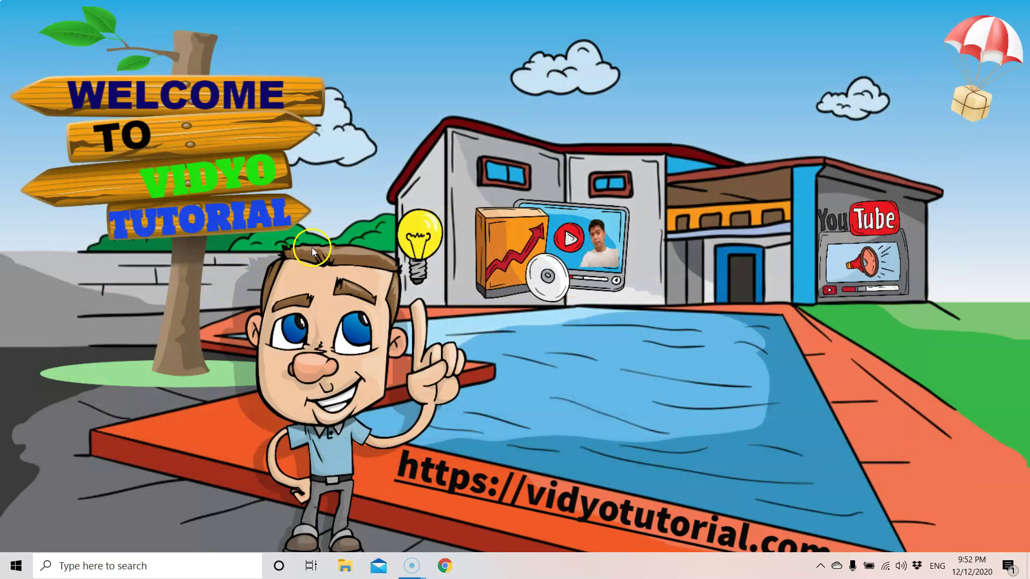